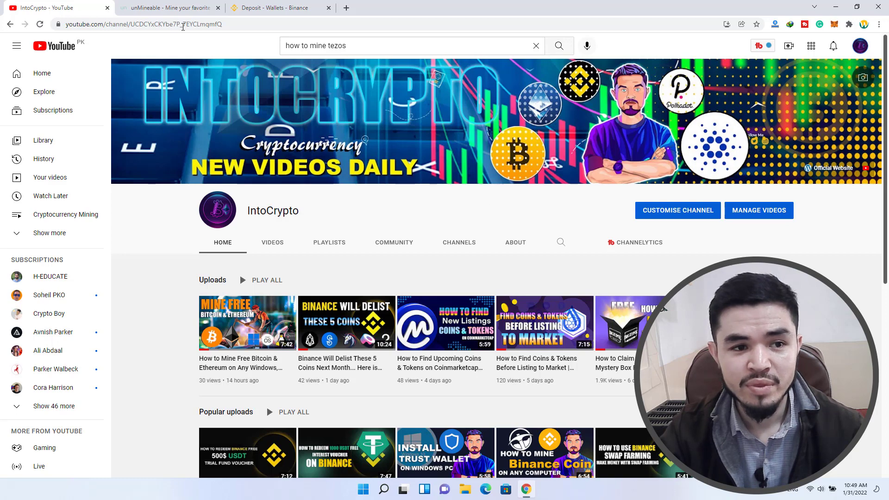
Step: Switch to the unMineable website tab, which shows its coin and token list
left_click(154, 7)
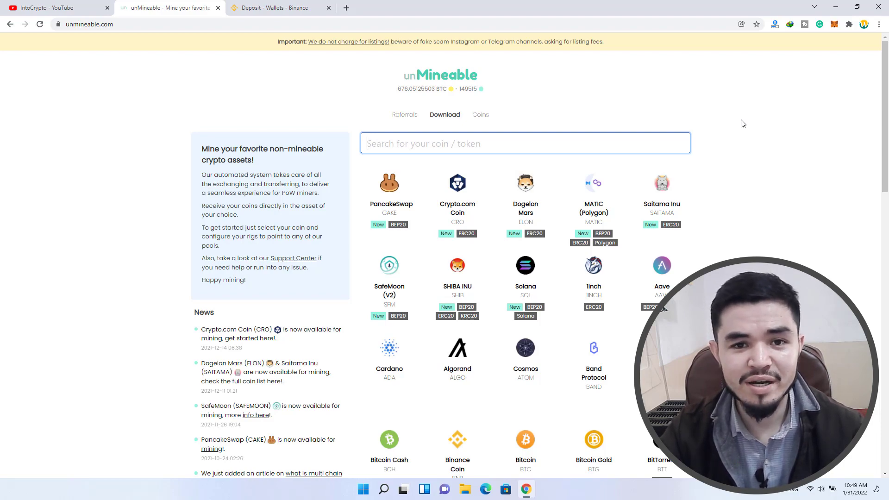
Step: Scroll the unMineable coin list down to Tezos (XTZ)
scroll(743, 124, "down", 15)
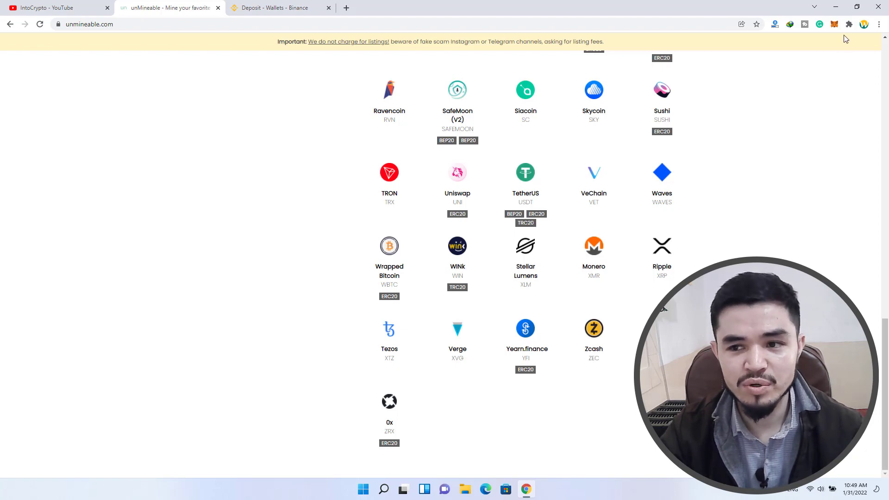
Step: Minimize Chrome and create a New > Folder on the desktop named TEZOS
left_click(836, 7)
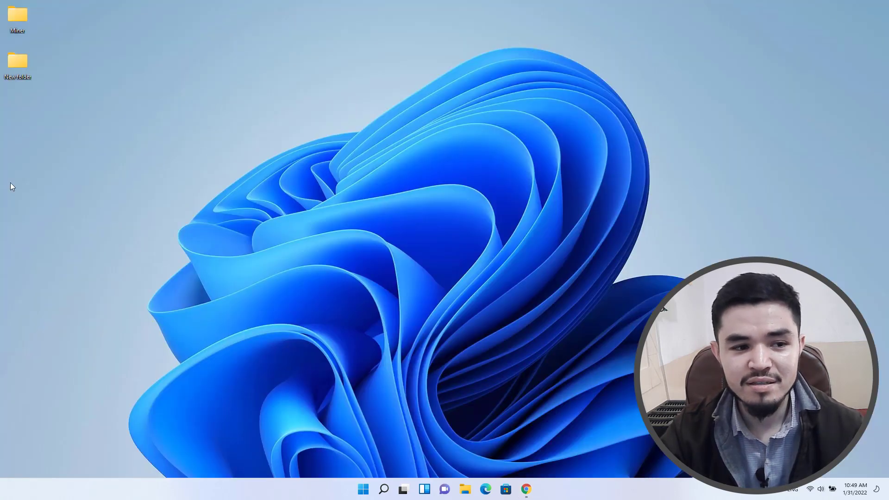
right_click(4, 107)
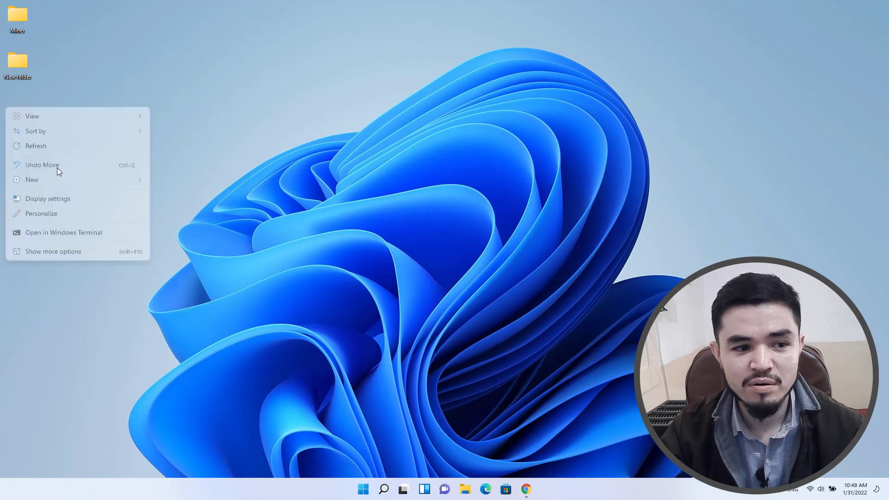
mouse_move(99, 179)
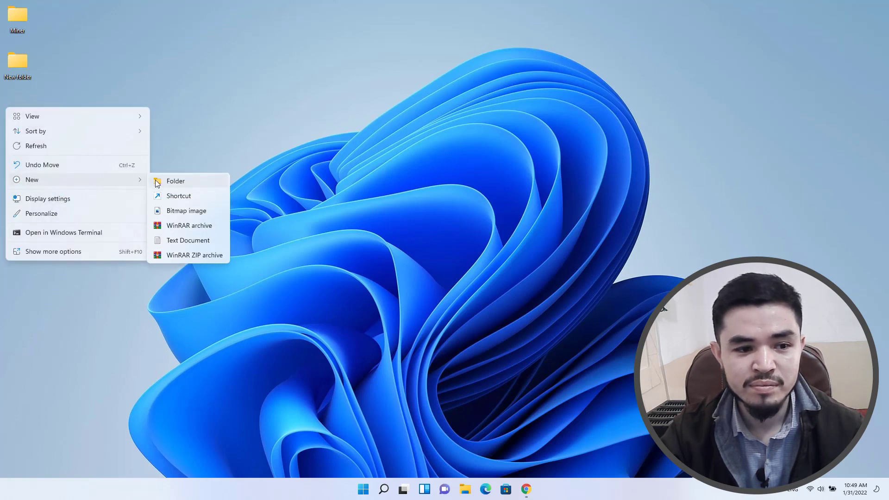
left_click(155, 180)
type("TEZOS")
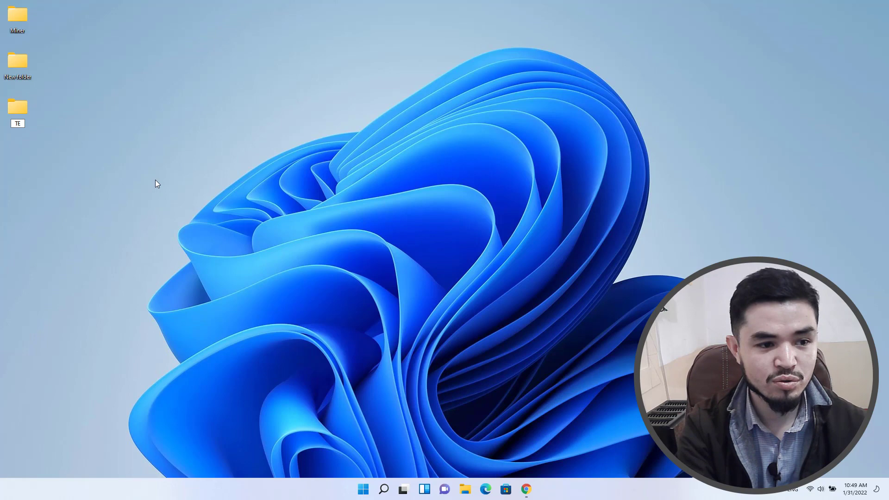
key("Return")
left_click(154, 179)
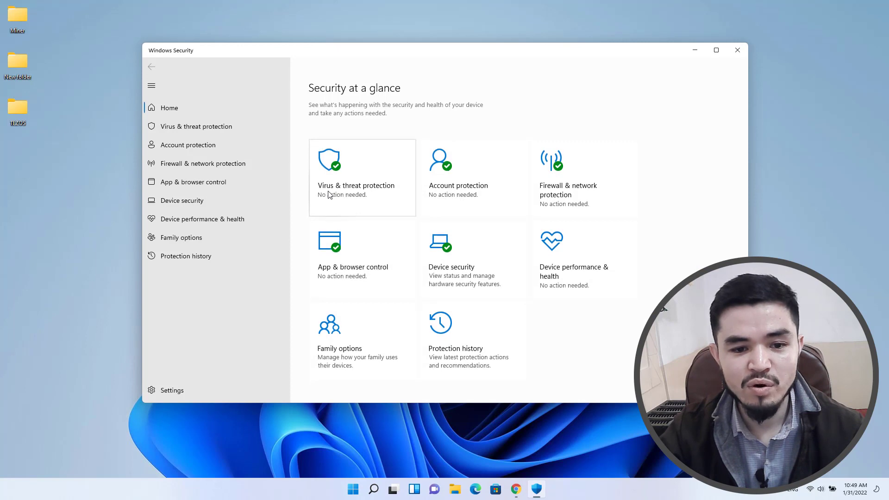
Step: Add Desktop\TEZOS as a folder exclusion in Virus & threat protection settings
left_click(329, 194)
scroll(361, 212, "down", 3)
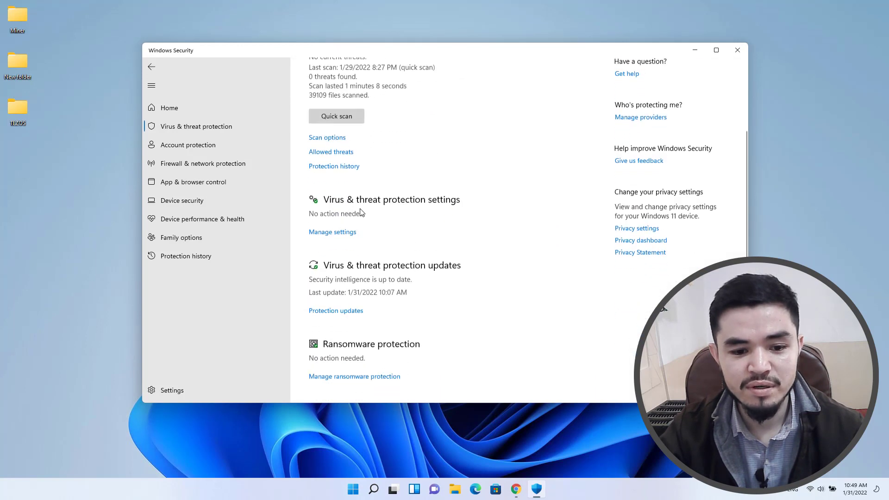
left_click(345, 232)
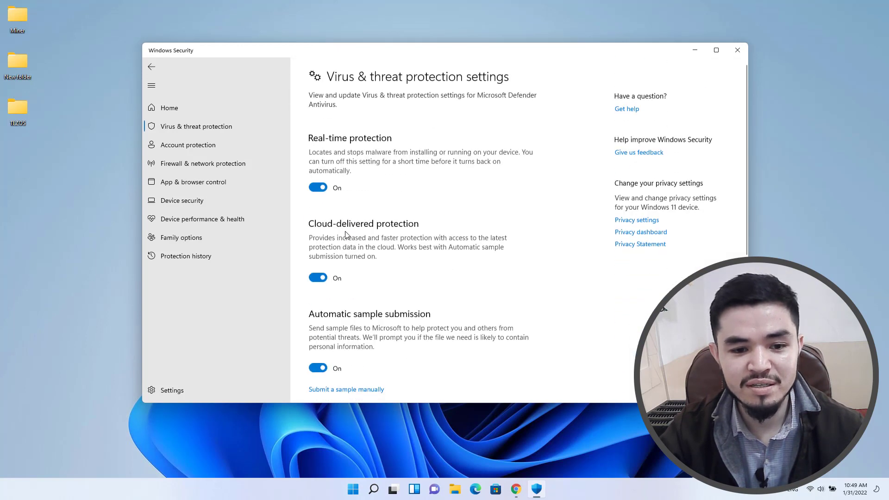
scroll(345, 234, "down", 5)
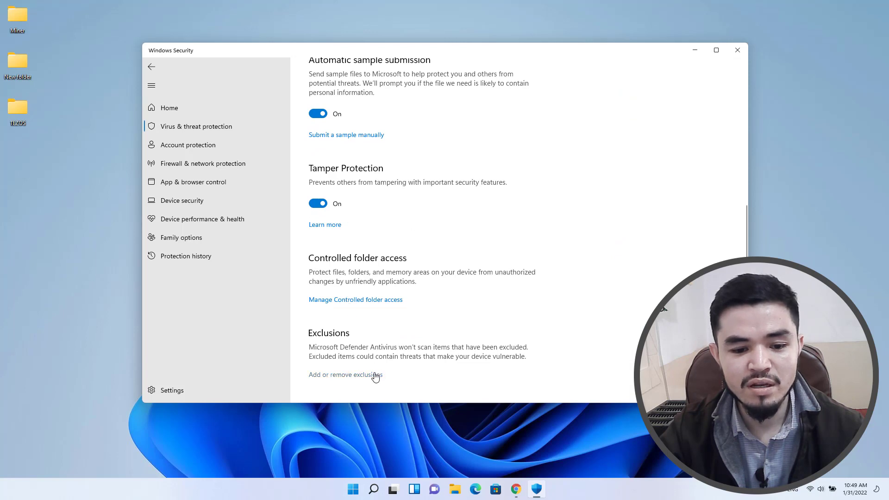
scroll(375, 377, "up", 2)
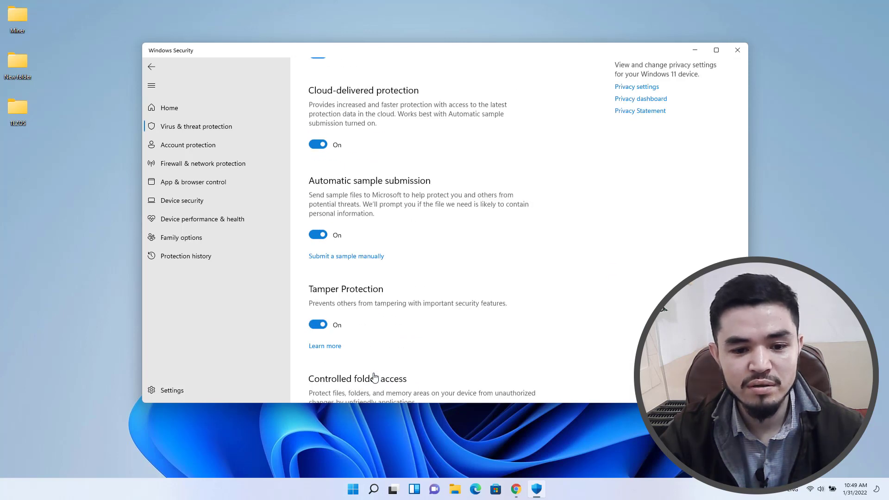
left_click(352, 157)
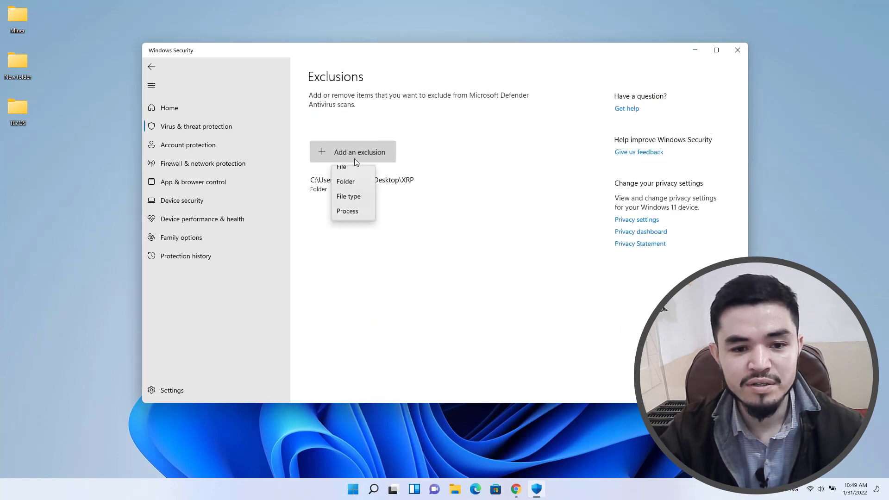
left_click(358, 188)
left_click(183, 105)
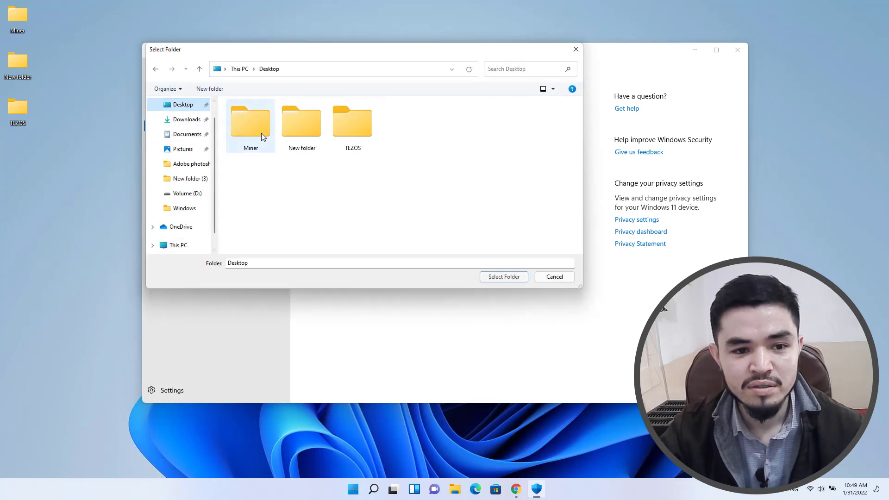
double_click(340, 132)
left_click(502, 277)
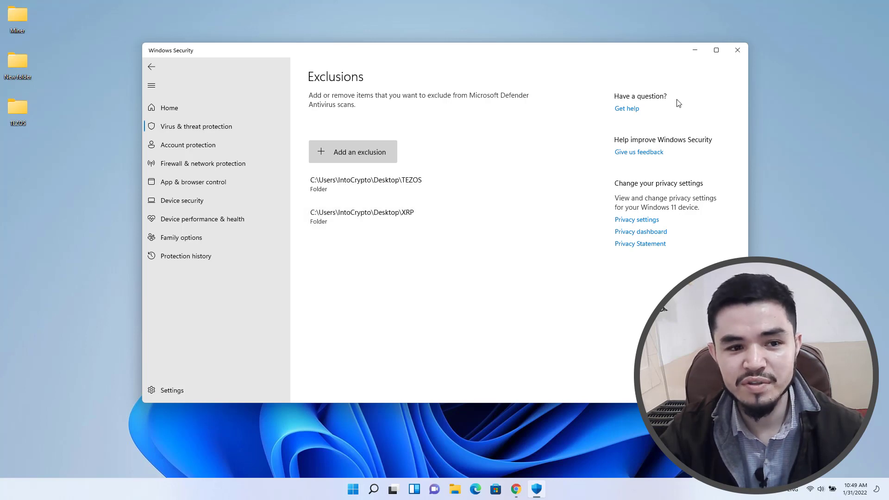
Step: Close Windows Security and open the unMineable Miner download page in Chrome
left_click(738, 50)
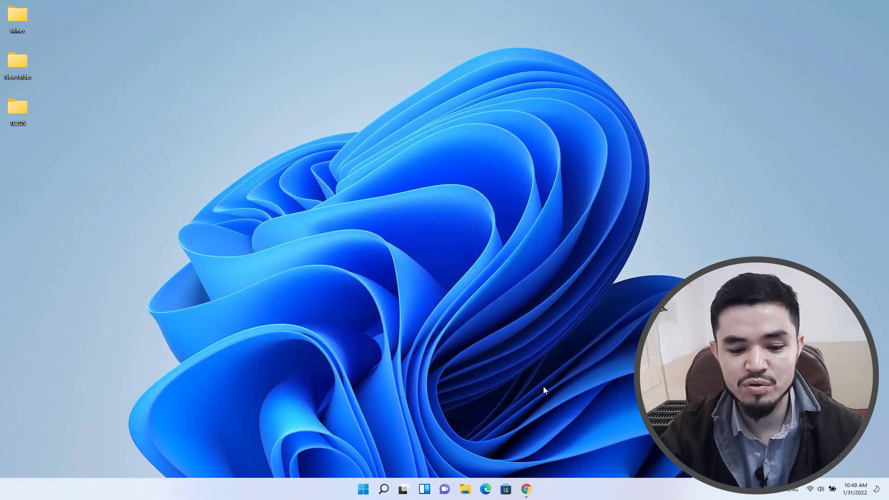
left_click(525, 495)
scroll(530, 408, "up", 15)
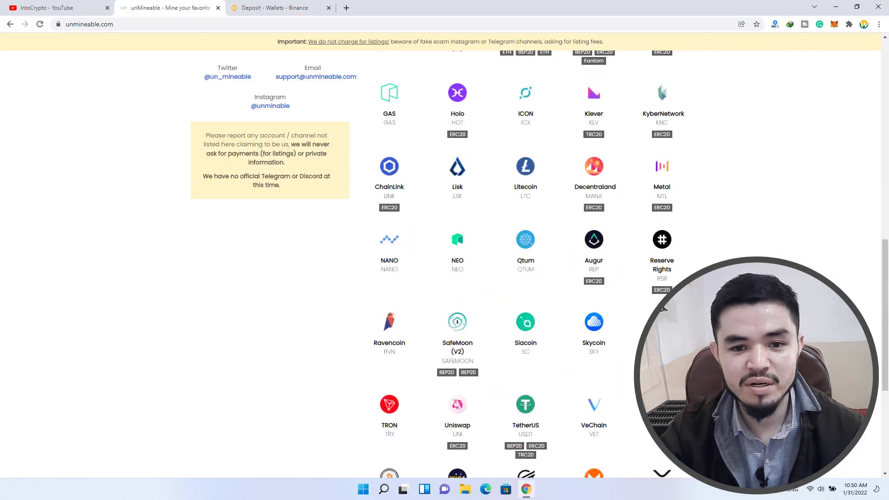
left_click(444, 115)
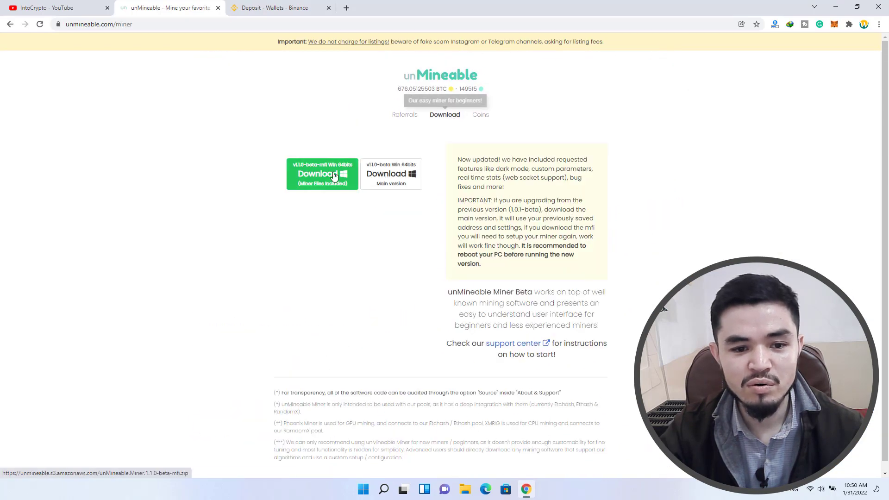
Step: Download the 1.1.0-beta-mfi miner zip with IDM, saving it to Desktop\TEZOS
right_click(327, 346)
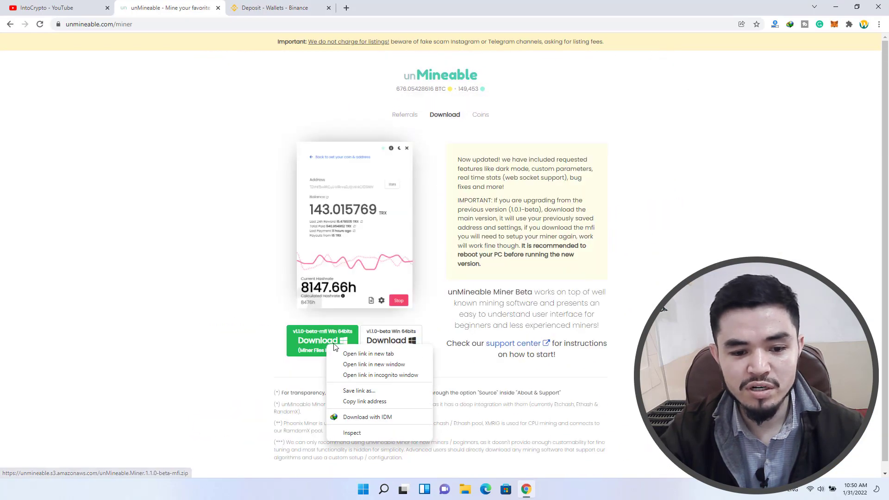
left_click(382, 418)
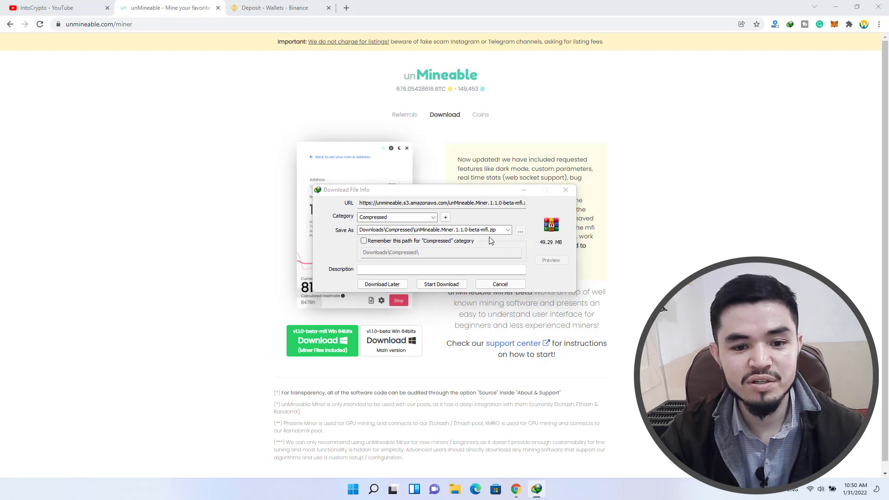
left_click(521, 231)
scroll(366, 260, "up", 2)
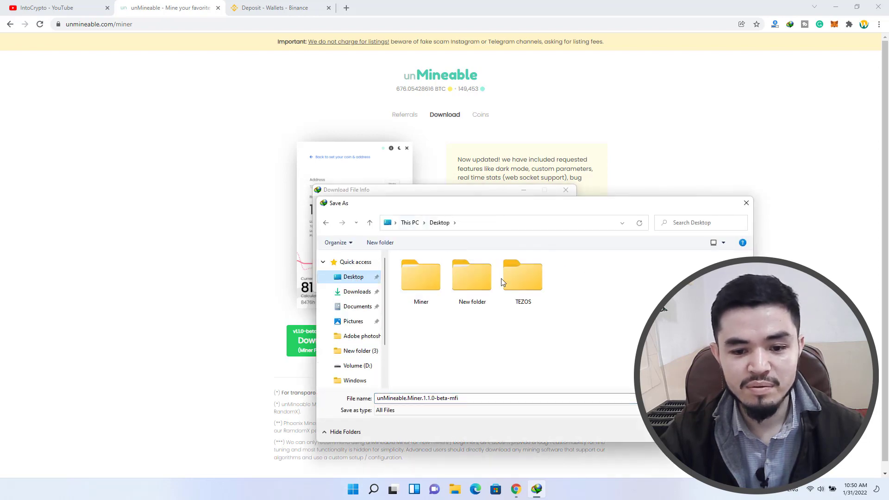
double_click(502, 279)
key("Return")
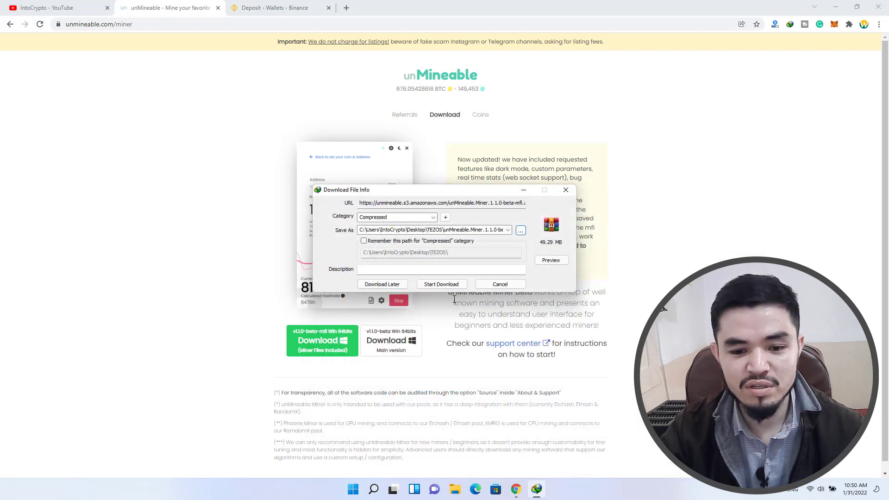
left_click(440, 284)
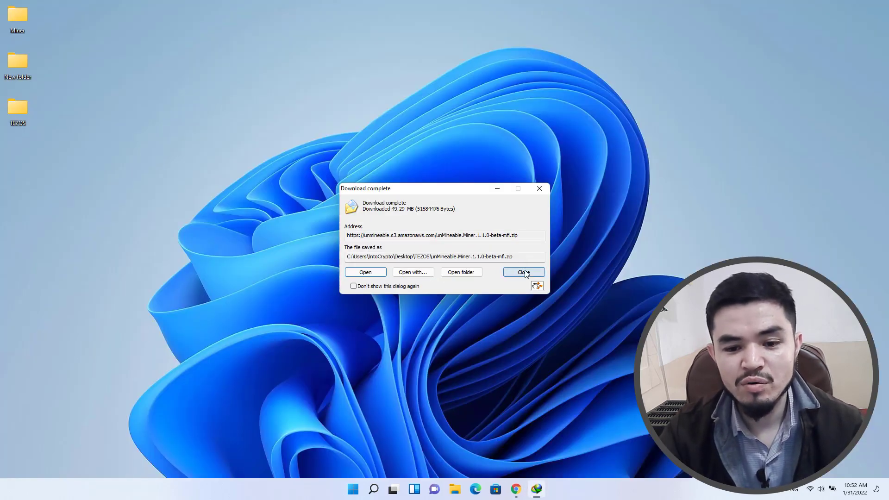
Step: Extract the miner zip inside the TEZOS folder and launch the unMineable Miner application
left_click(525, 272)
double_click(33, 115)
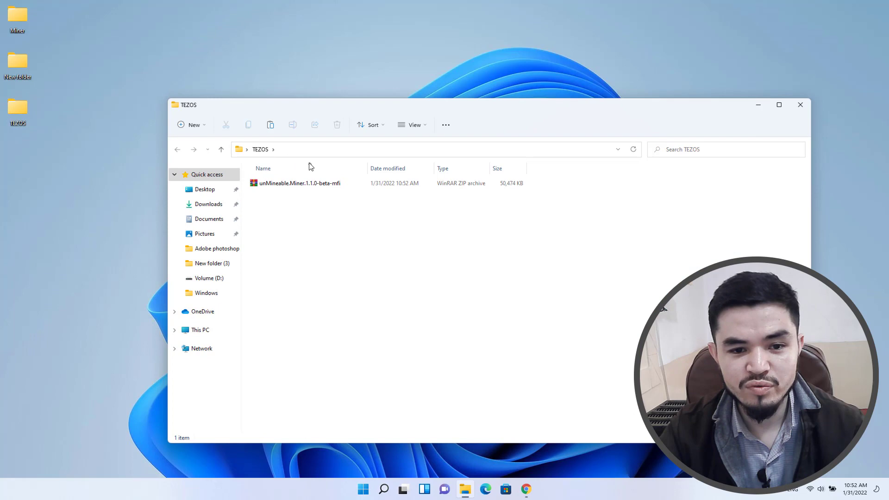
left_click(287, 184)
right_click(300, 183)
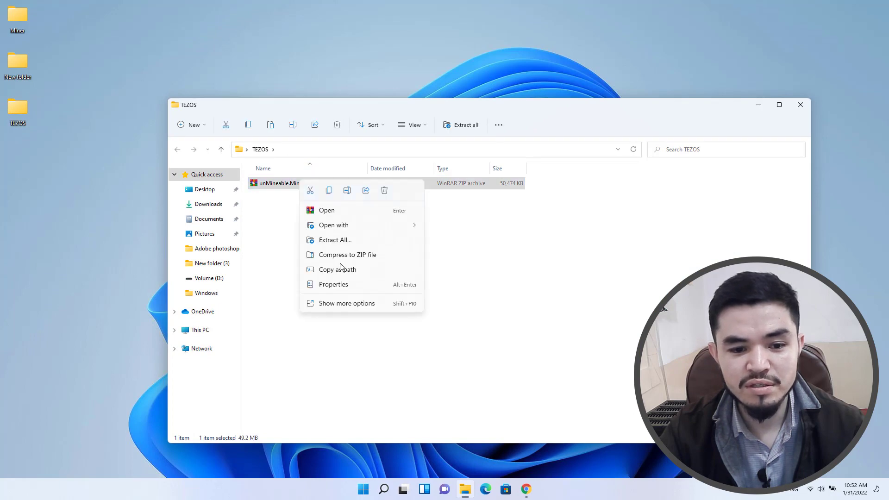
left_click(349, 303)
left_click(380, 124)
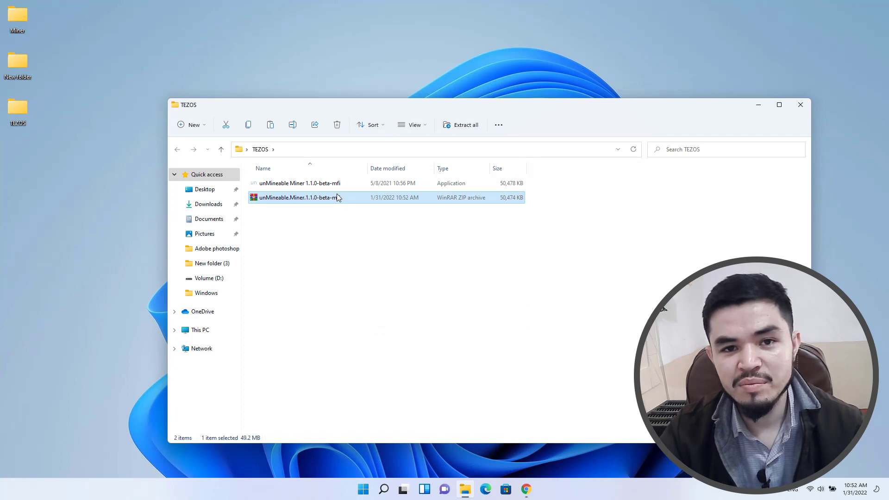
double_click(342, 184)
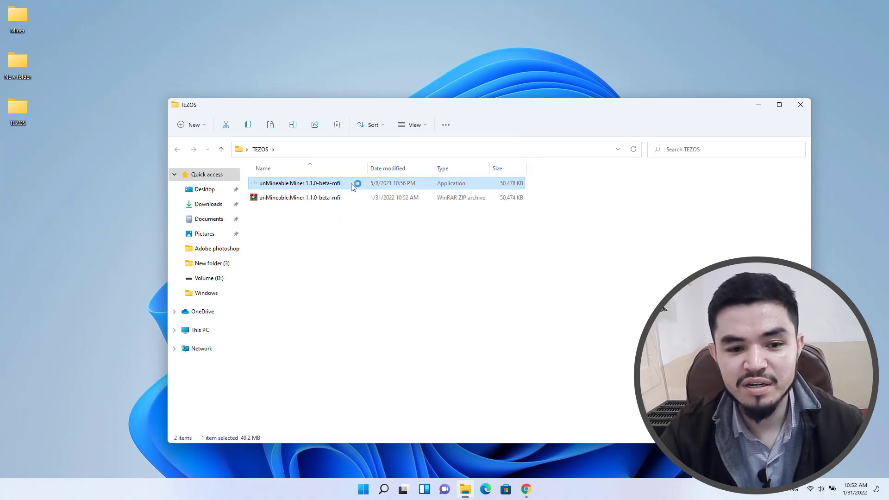
left_click(759, 105)
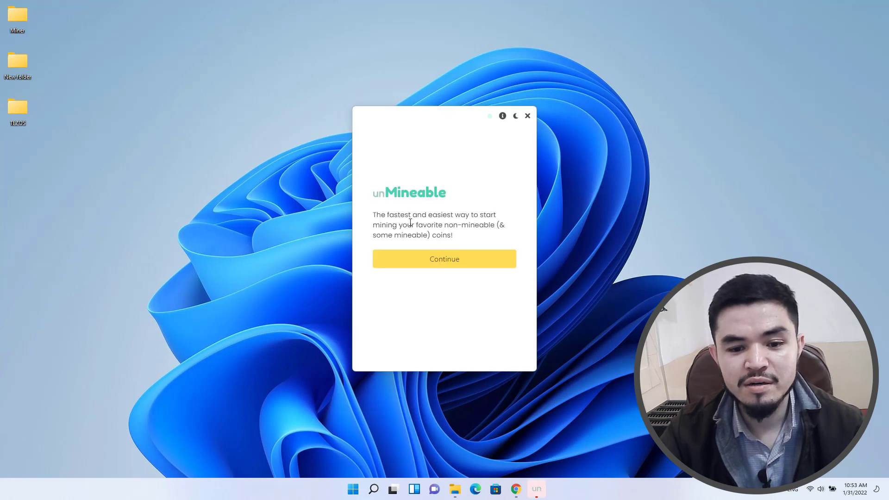
Step: Choose CPU mining and Tezos (XTZ) as the coin, and delete the old address
left_click(445, 258)
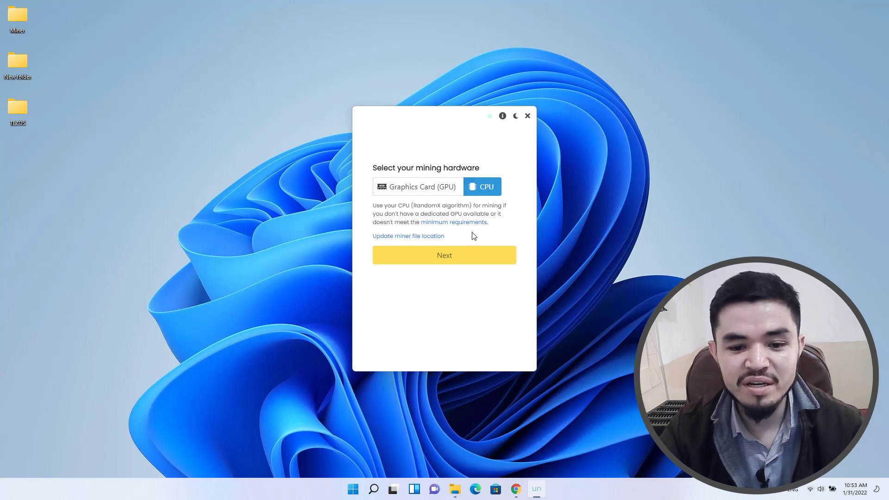
left_click(465, 256)
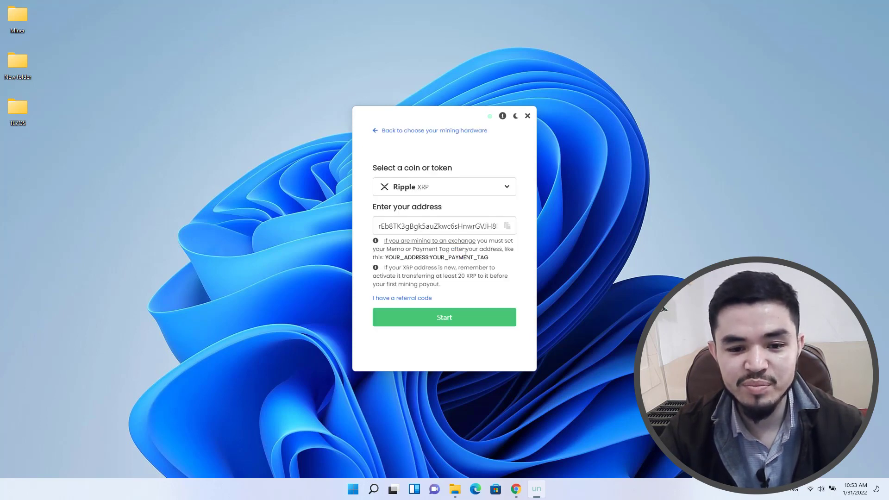
left_click(416, 187)
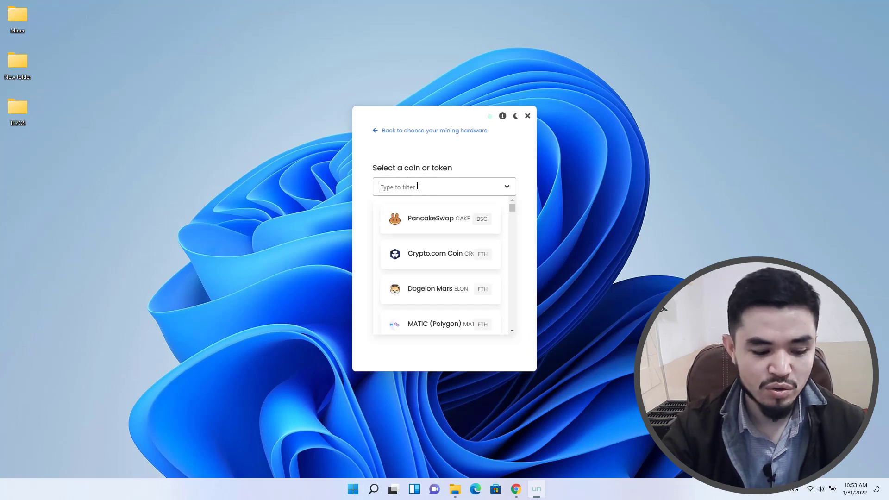
type("tez")
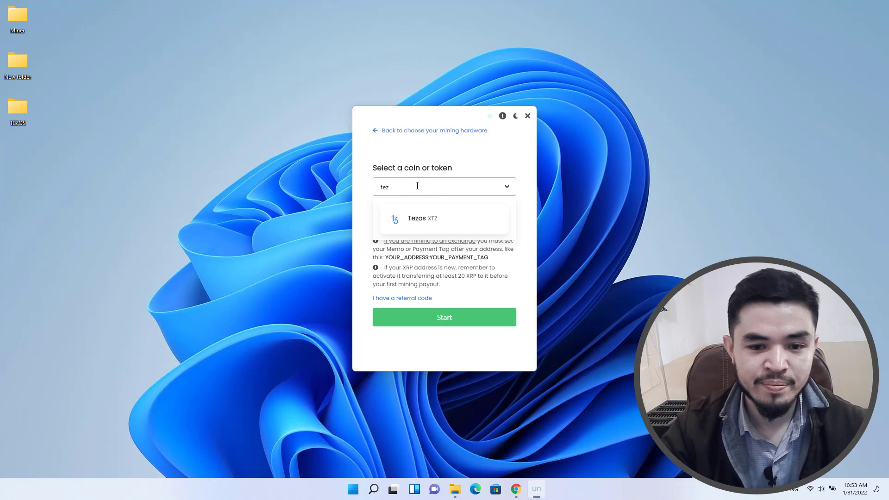
left_click(428, 218)
double_click(432, 224)
key("BackSpace")
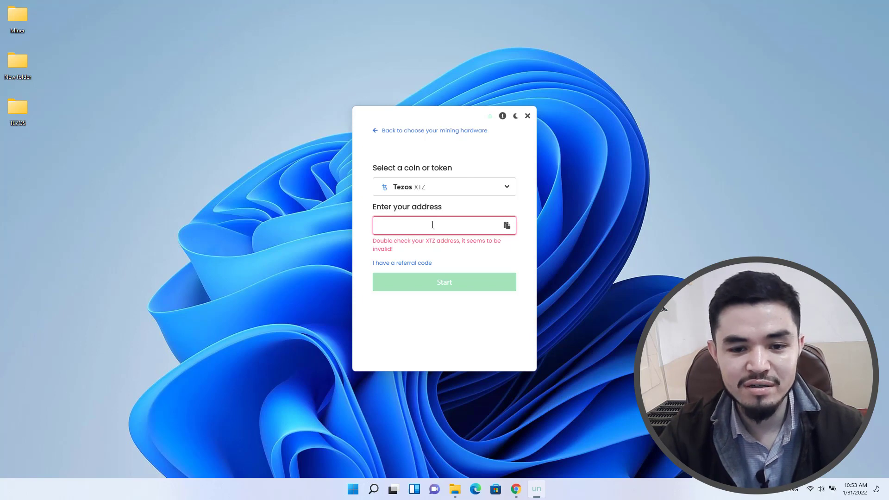
Step: Copy the XTZ deposit address from the Binance deposit page
left_click(516, 489)
left_click(282, 8)
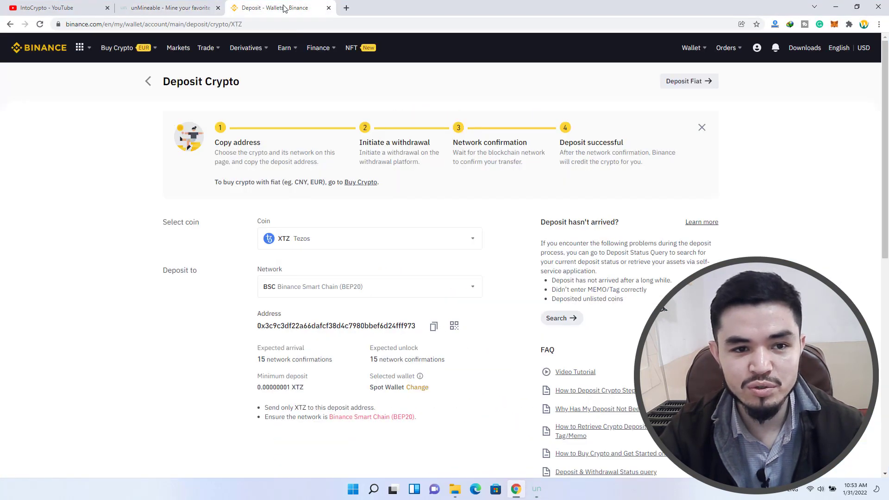
scroll(417, 278, "down", 1)
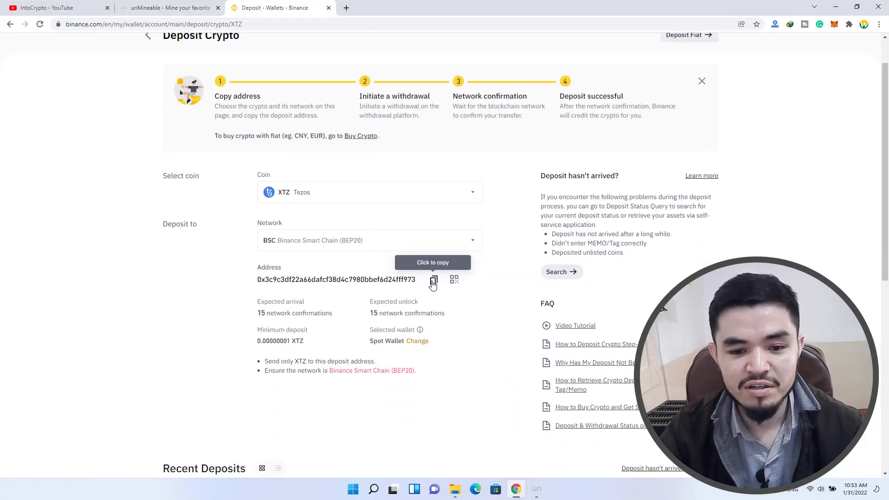
left_click(434, 282)
Step: Paste the Binance XTZ deposit address into the miner and start mining
left_click(836, 7)
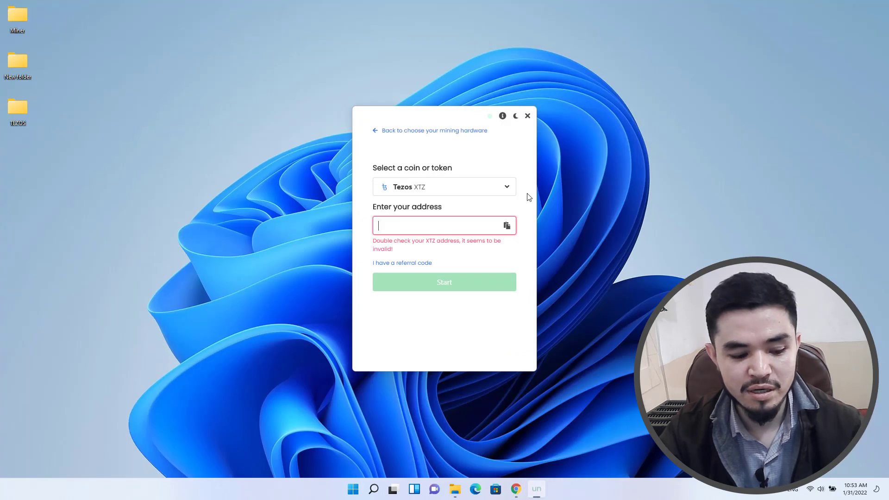
key("ctrl+v")
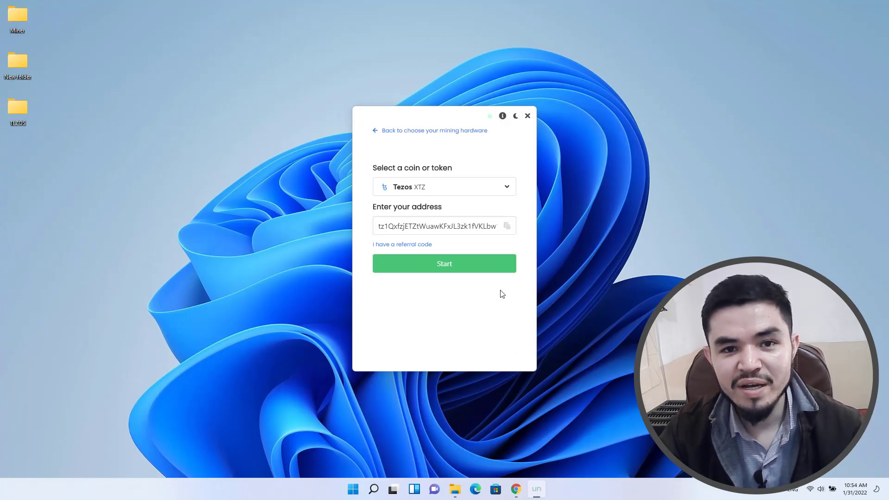
left_click(473, 273)
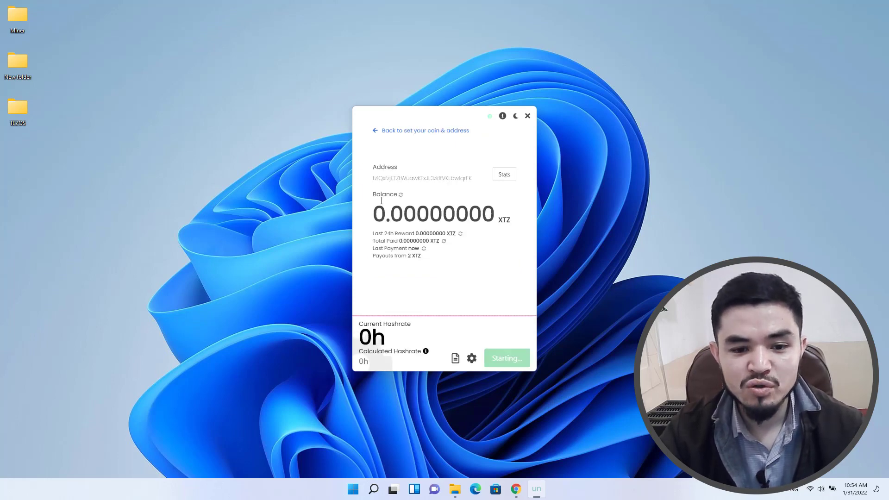
left_click_drag(373, 234, 406, 234)
left_click(405, 234)
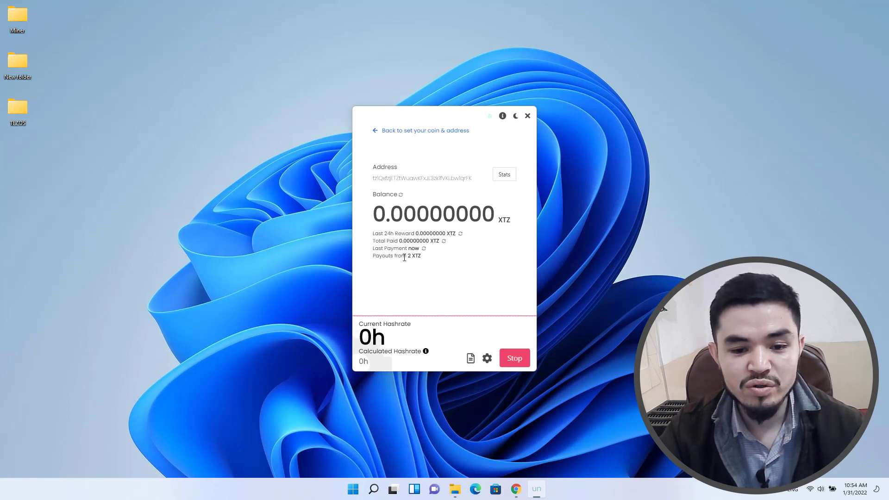
left_click(488, 359)
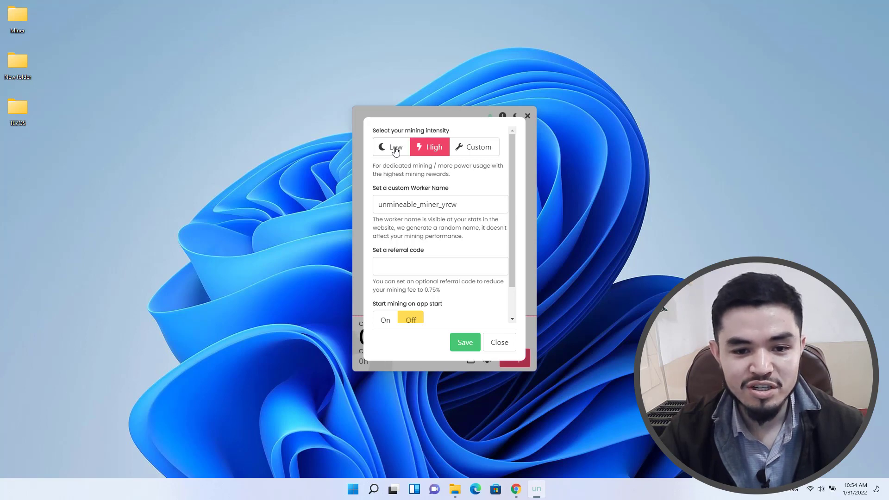
scroll(397, 177, "down", 1)
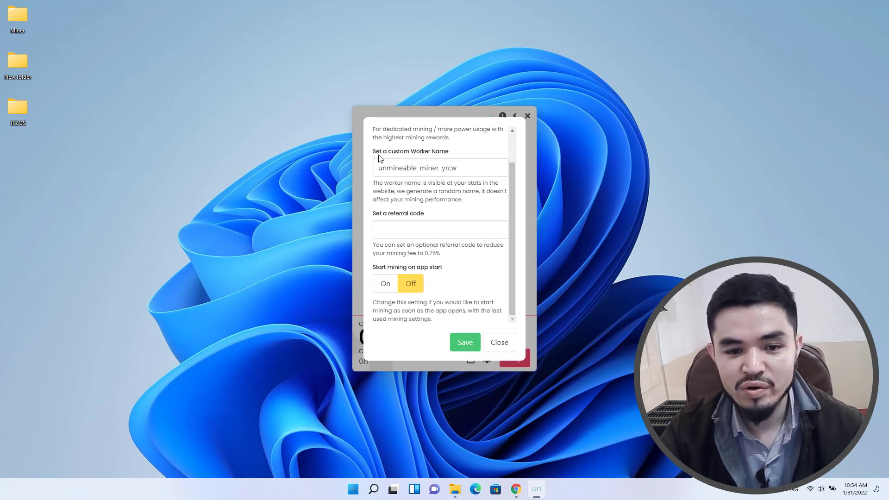
left_click(390, 232)
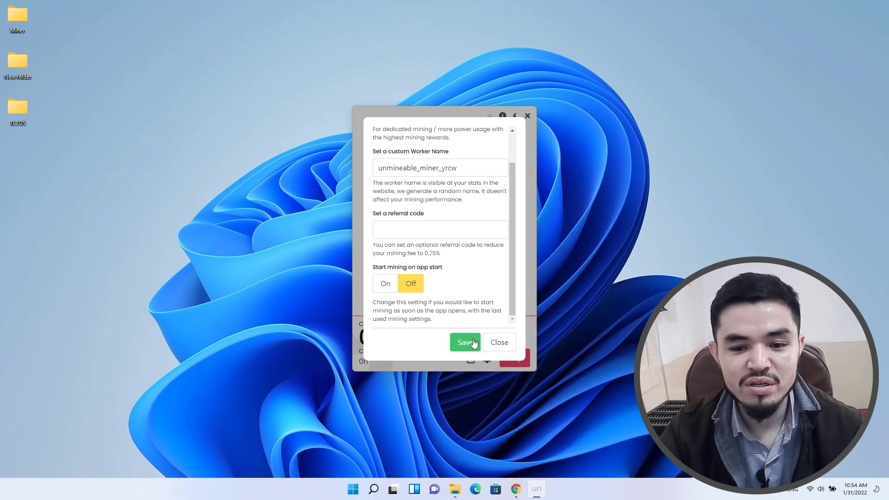
scroll(475, 310, "up", 1)
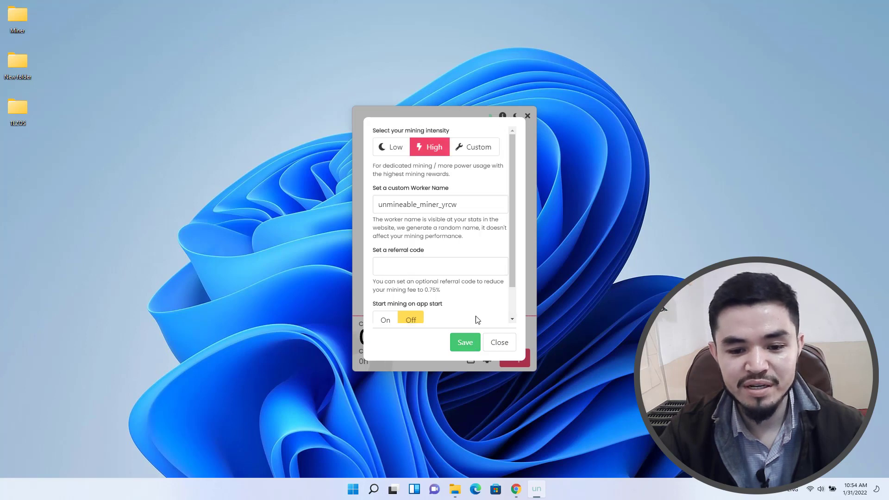
left_click(499, 342)
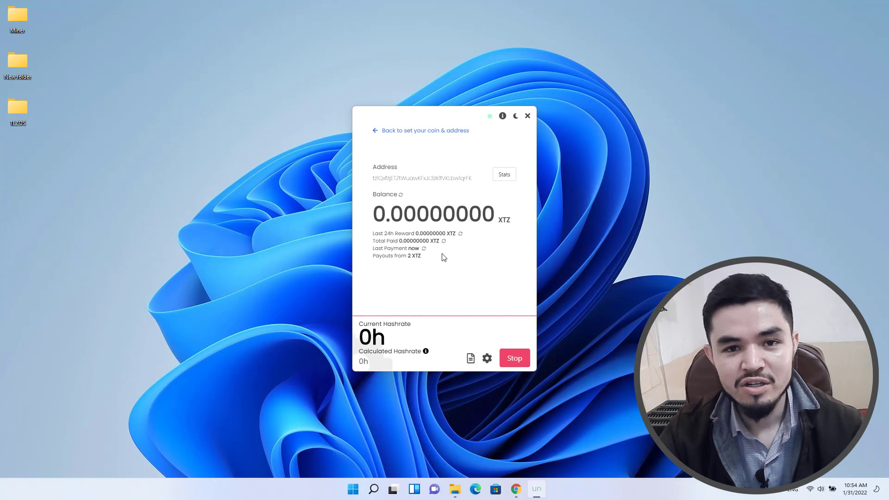
Step: Open the XTZ address's stats page, enable Auto pay, and view Payments and Referral Code
left_click(511, 180)
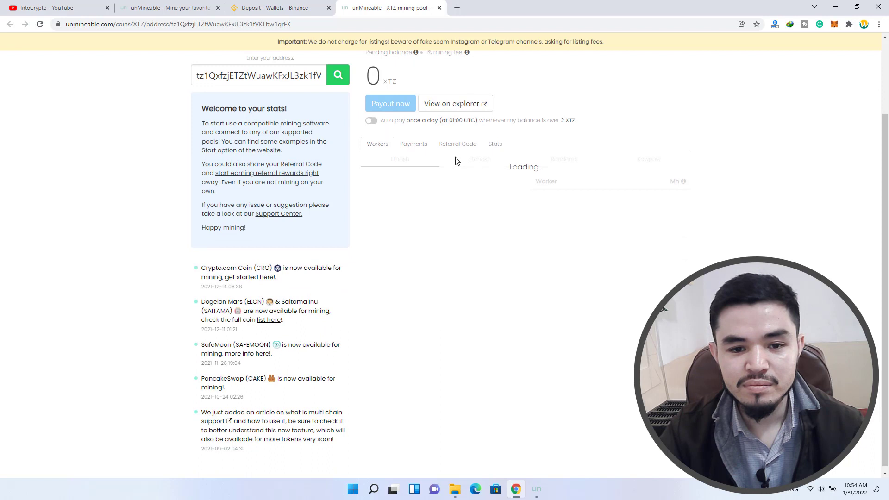
left_click(372, 121)
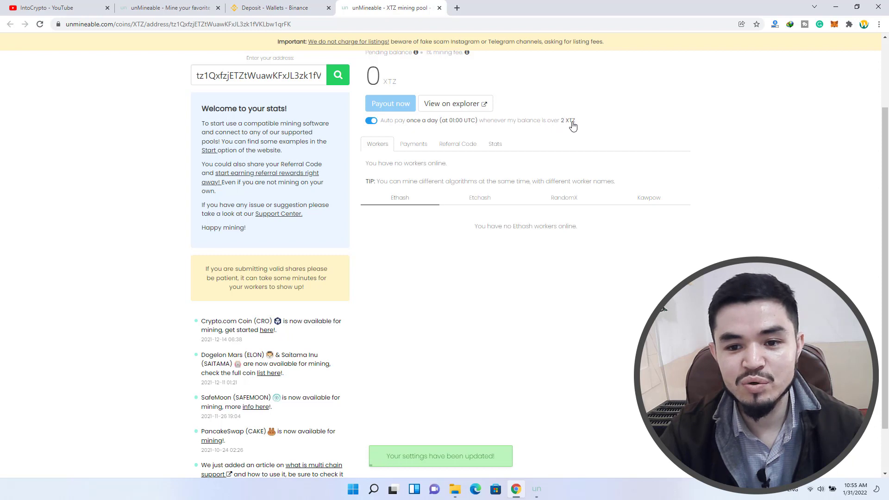
left_click(406, 144)
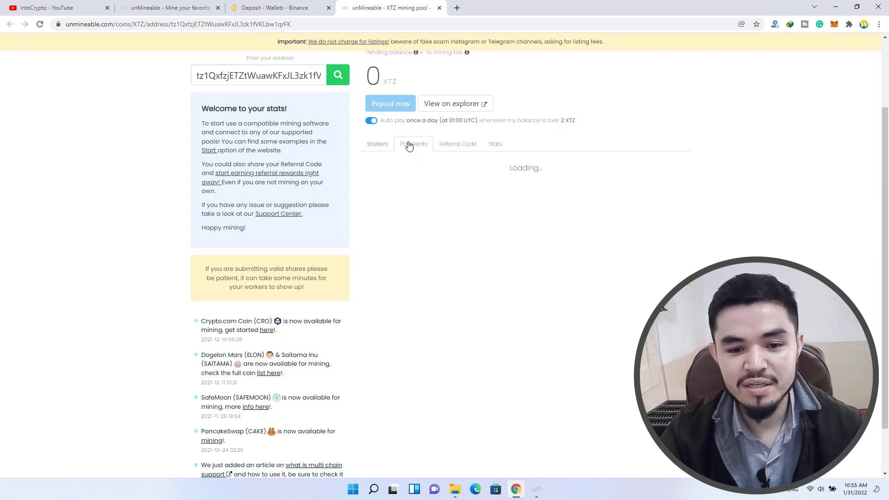
left_click(454, 147)
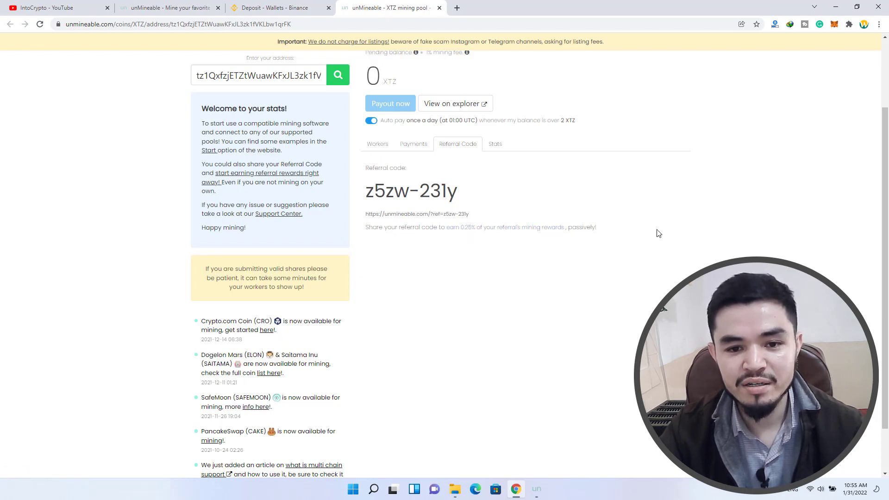
left_click(836, 6)
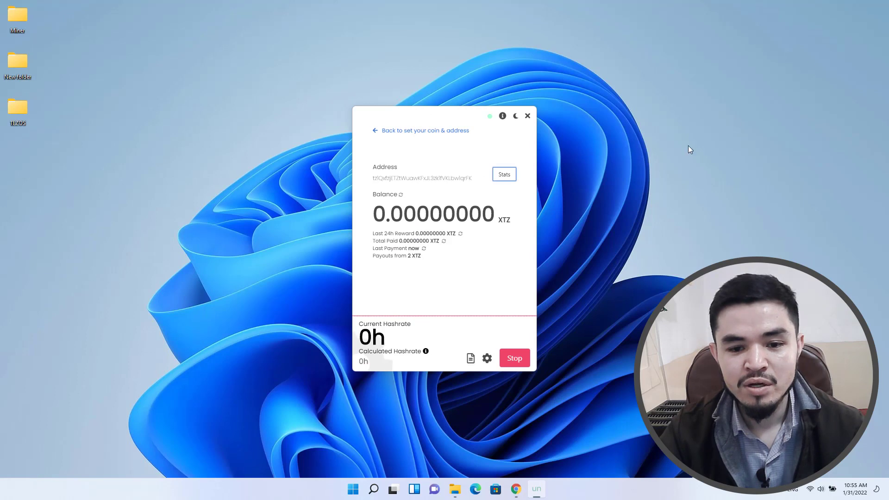
left_click_drag(454, 121, 454, 118)
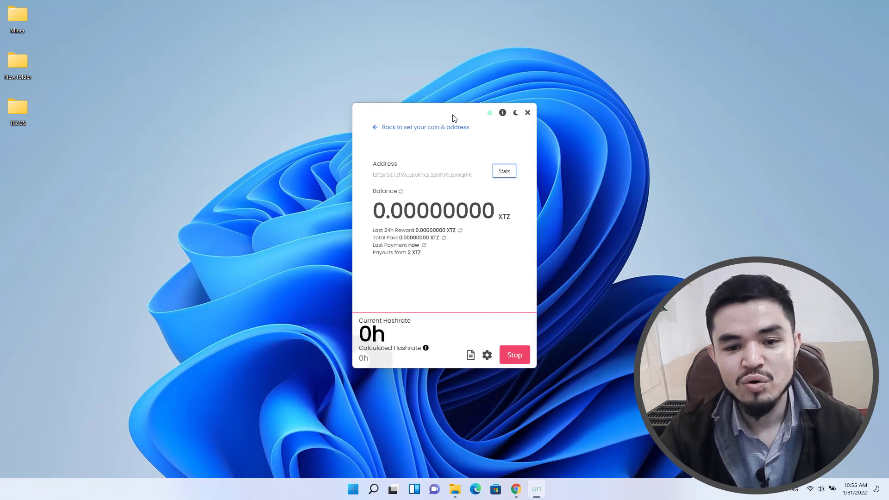